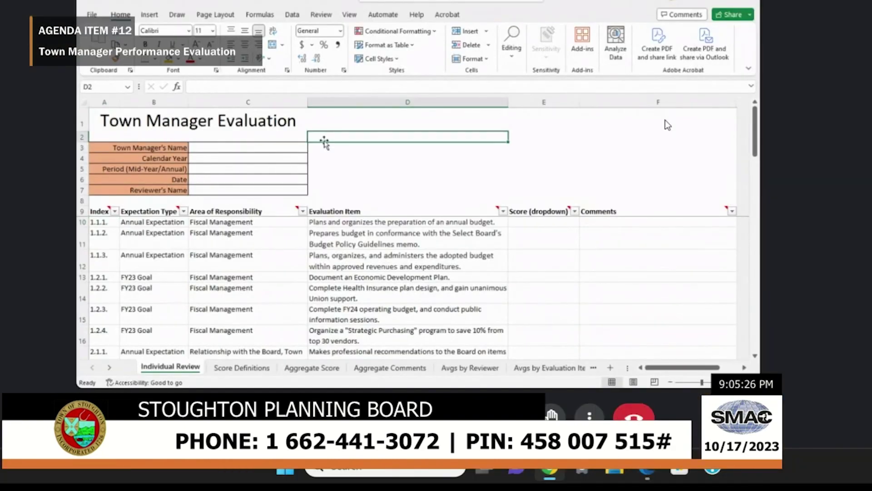
On Individual Review, inspect item 1.1.1's index, expectation type and the first FY23 Goal's Area of Responsibility
scroll(284, 241, down, 2)
scroll(284, 240, up, 2)
click(100, 222)
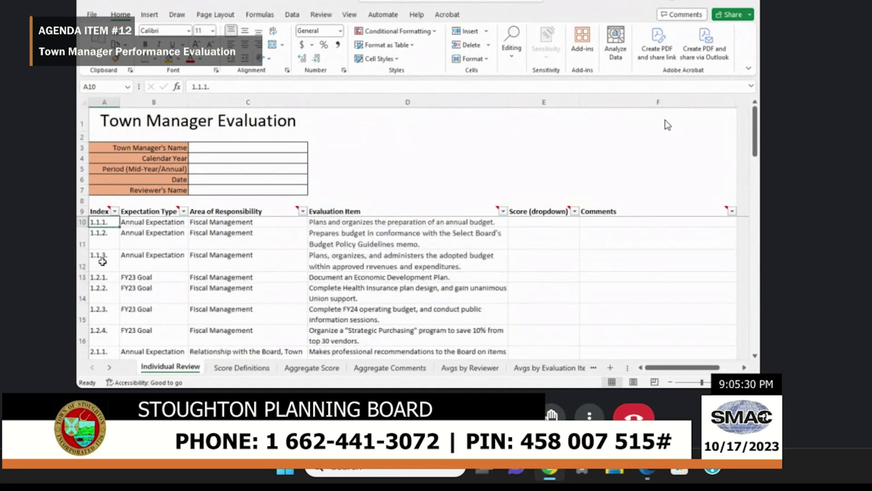
key(Right)
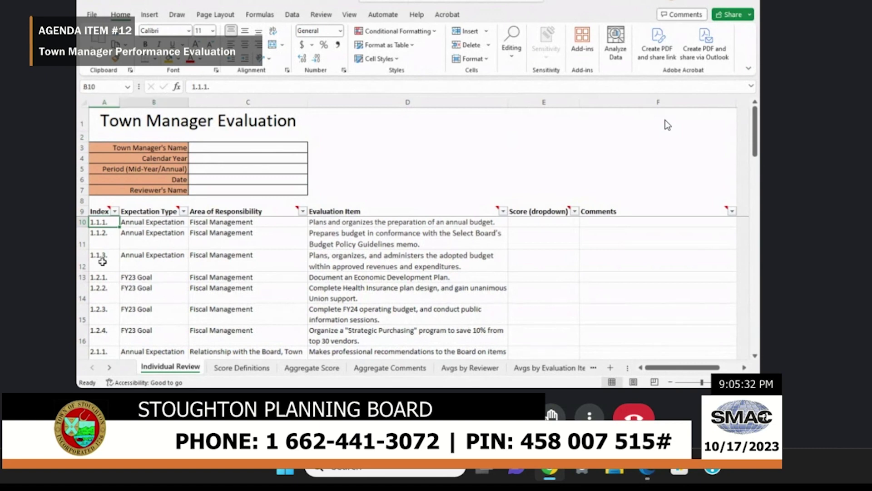
key(Left)
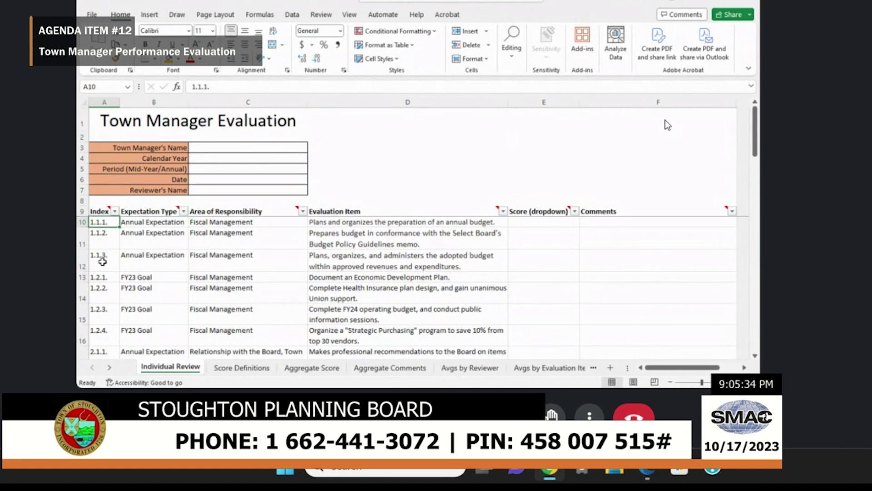
key(Right)
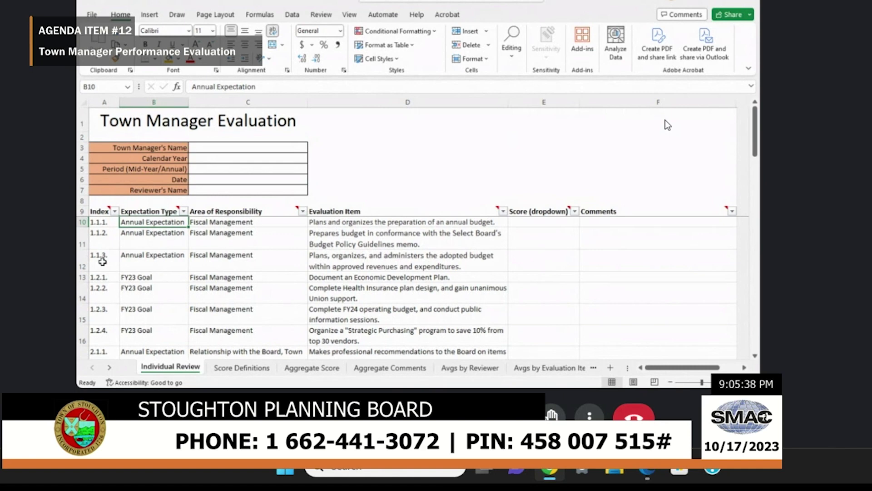
key(Down)
key(Down)
key(Down)
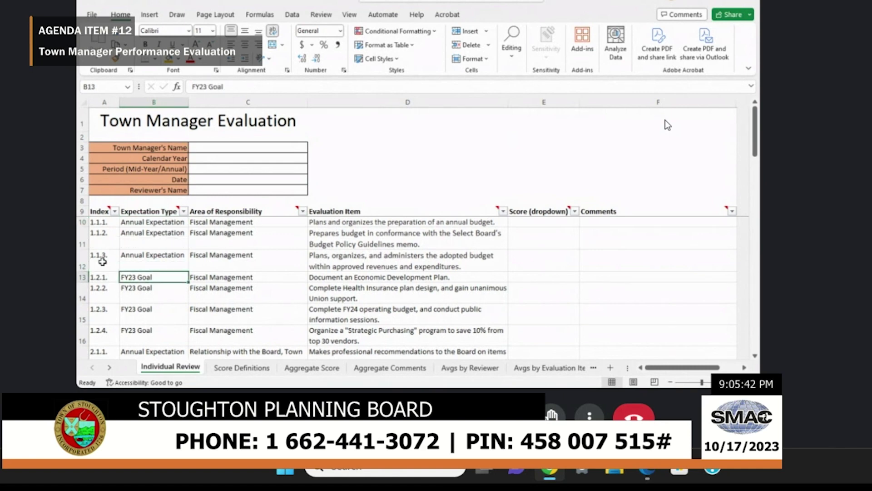
key(Right)
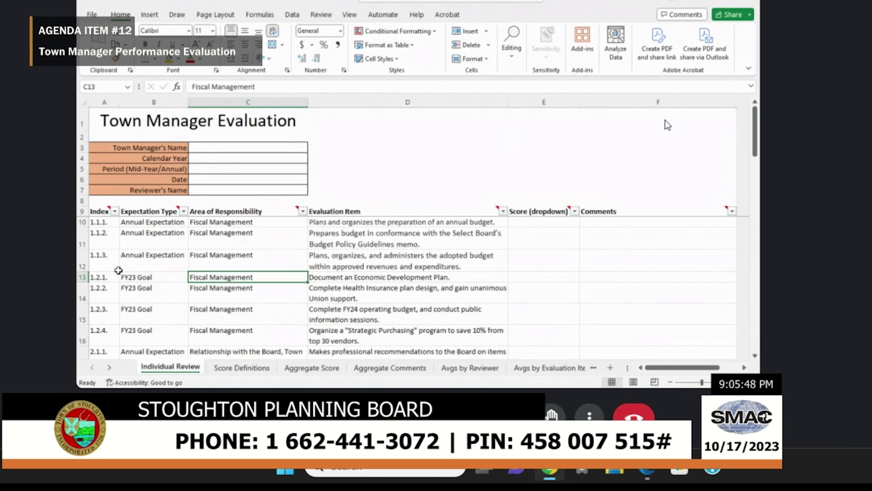
Check the Area of Responsibility filter options, leave the filter unchanged, and select a Fiscal Management entry
click(302, 212)
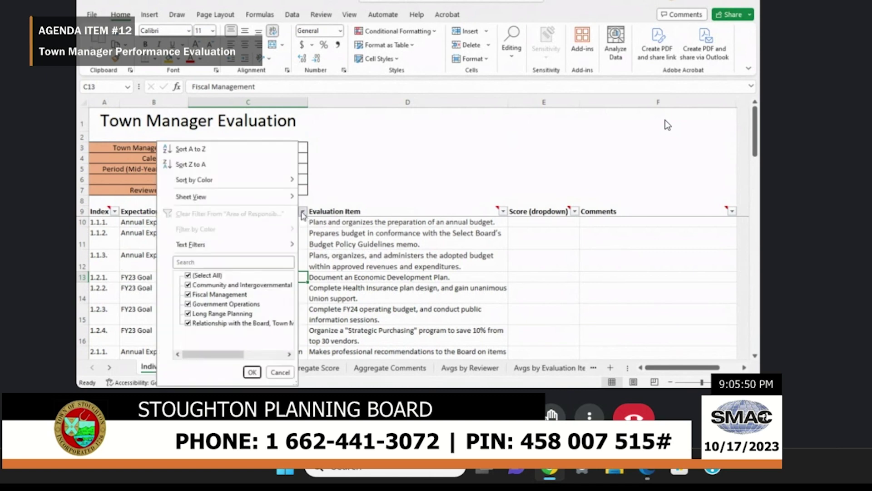
click(261, 285)
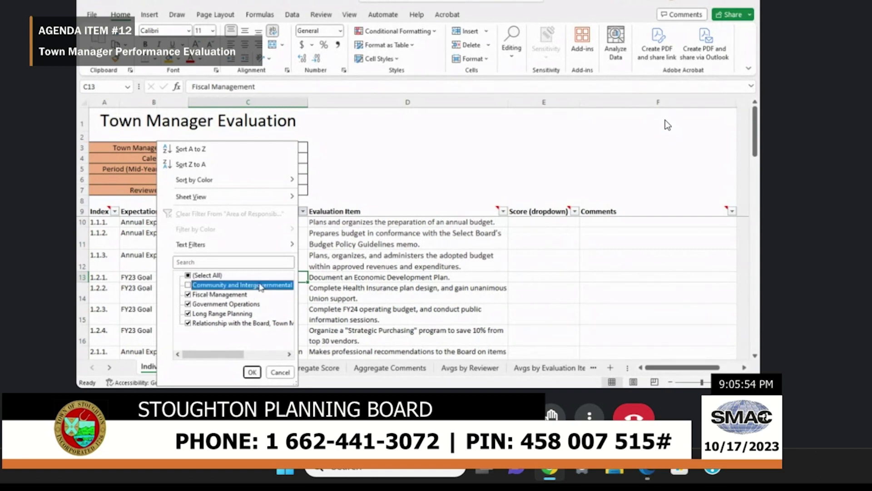
click(280, 372)
click(262, 243)
Browse the Relationship with the Board, Long Range Planning, Government Operations and Community areas
scroll(262, 242, down, 3)
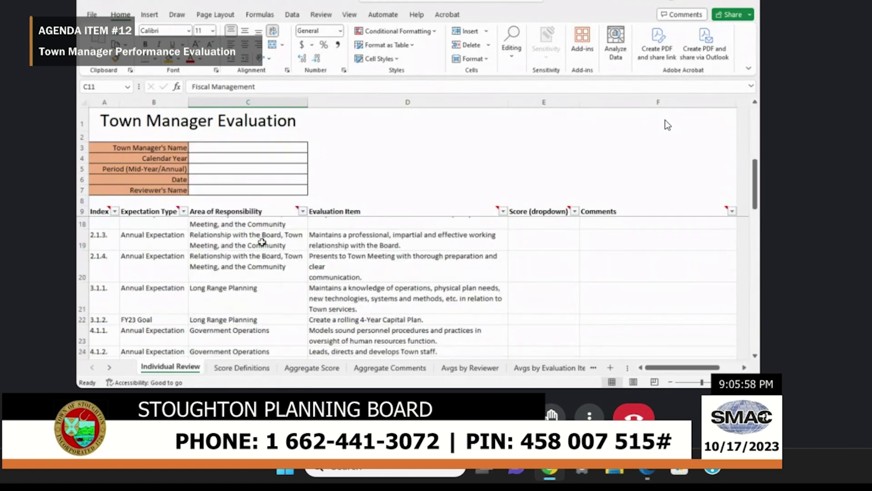
click(221, 253)
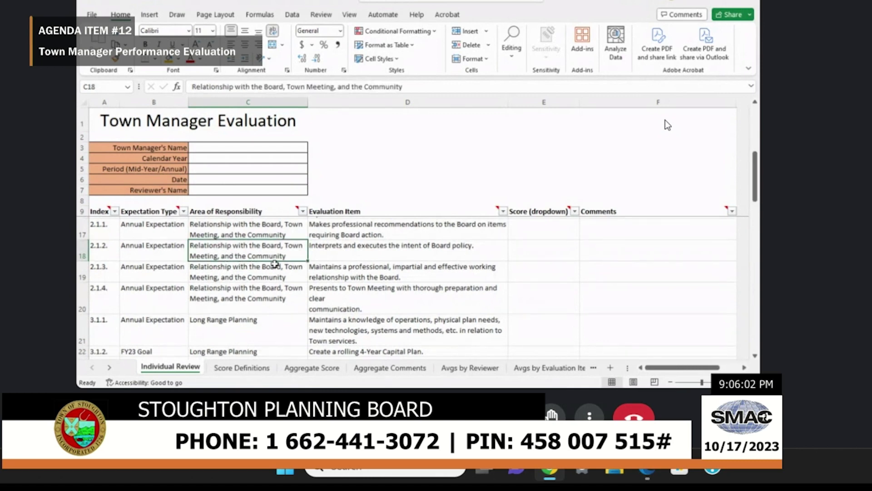
scroll(275, 264, down, 1)
click(239, 303)
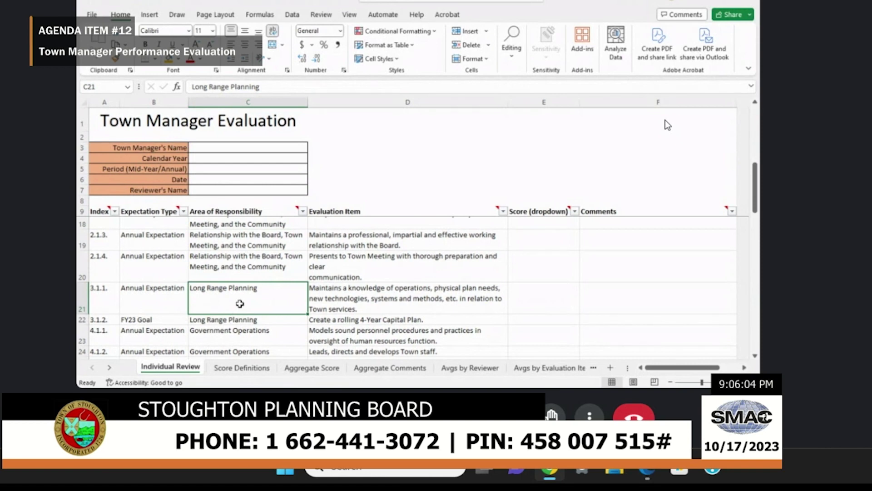
scroll(240, 303, down, 1)
click(234, 273)
scroll(262, 279, down, 3)
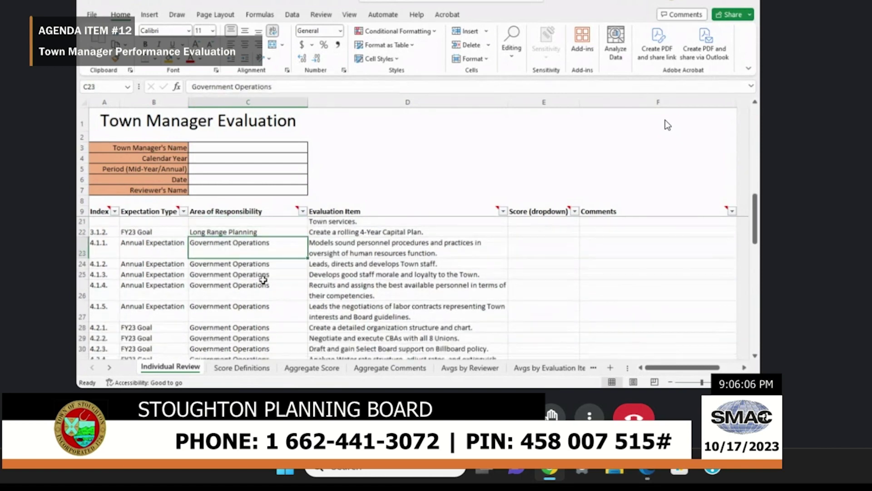
scroll(266, 279, down, 3)
click(271, 282)
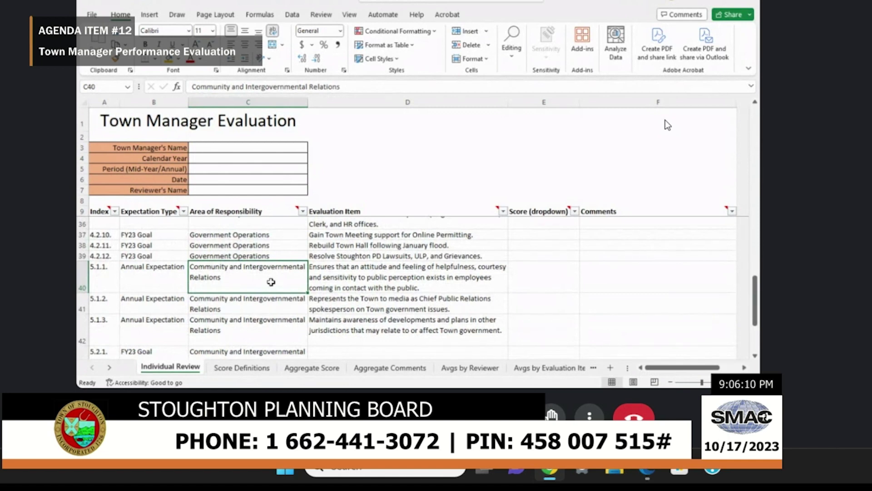
scroll(271, 281, down, 2)
scroll(271, 282, up, 10)
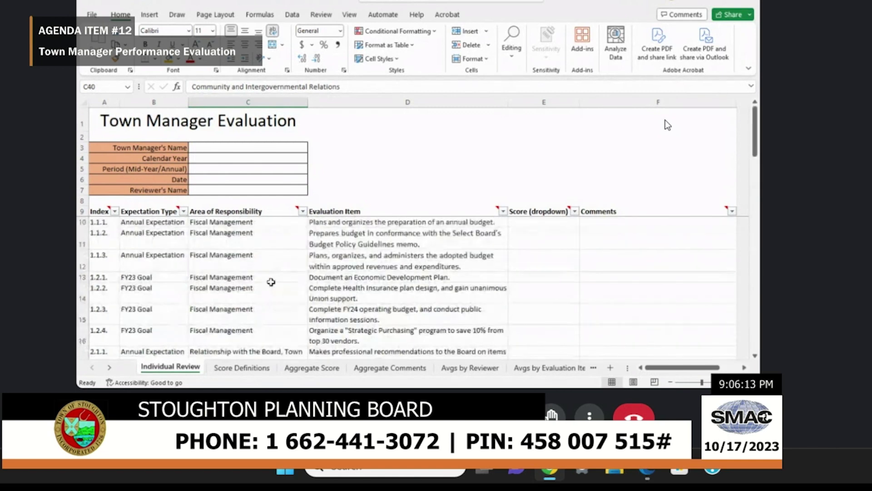
Read the Fiscal Management evaluation items, then the first item's score and comments cells
click(346, 221)
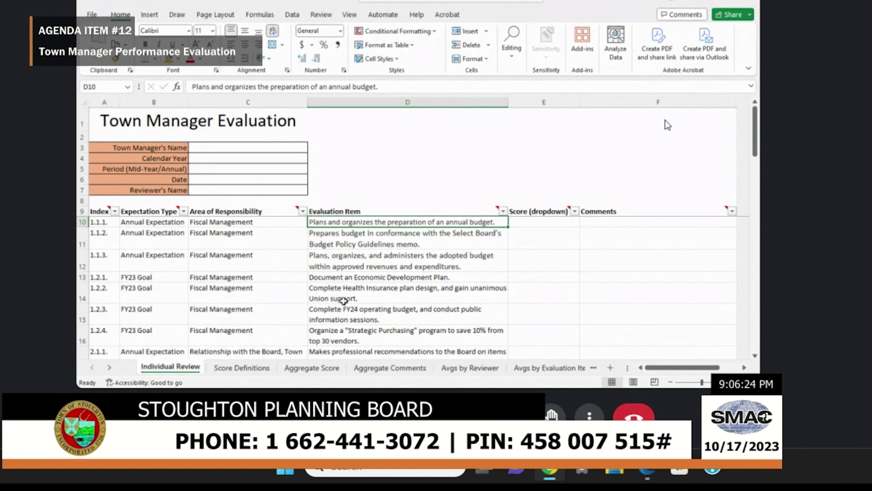
key(Down)
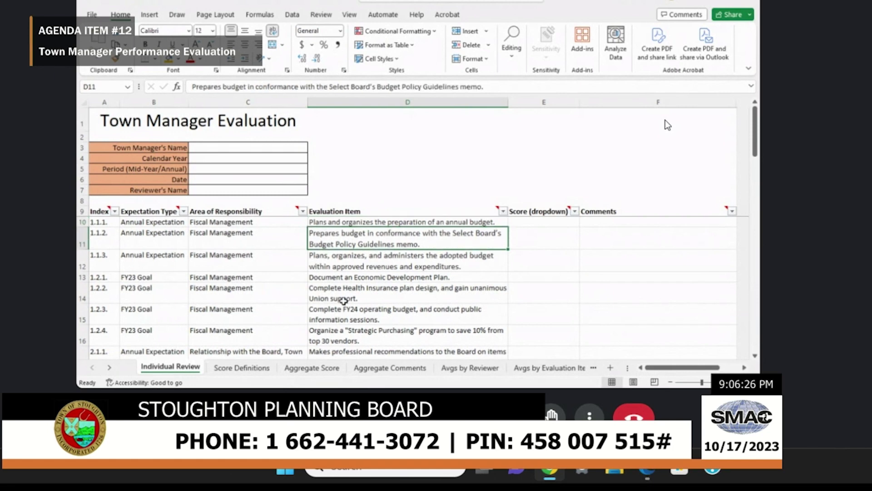
key(Down)
key(Down)
key(Down)
key(Down)
key(Down)
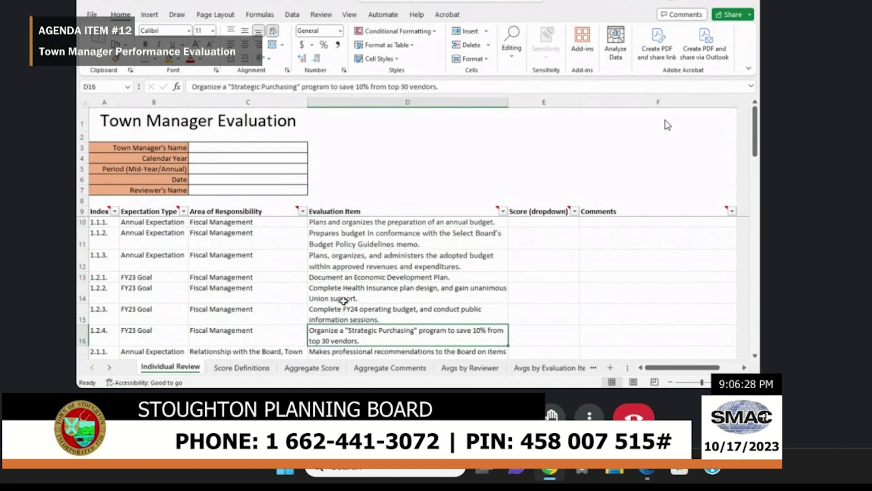
key(Up)
key(Up)
key(Up)
key(Up)
key(Up)
key(Up)
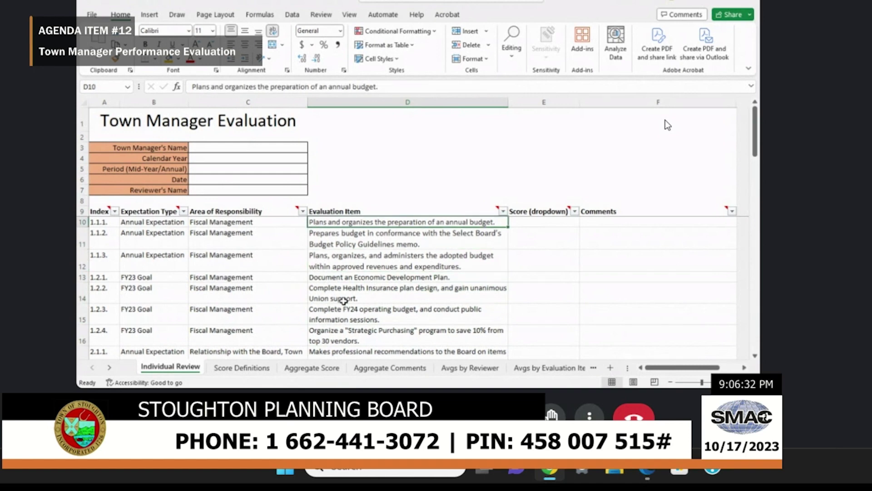
key(Right)
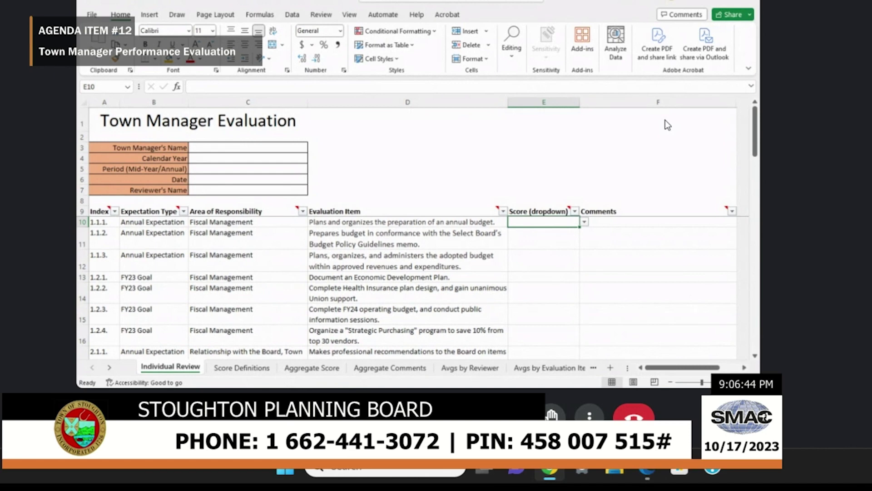
click(618, 224)
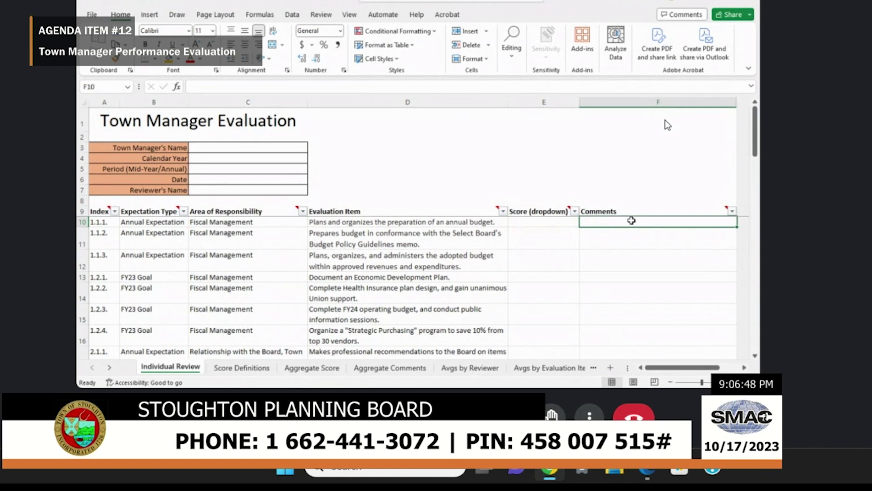
On the Score Definitions sheet, read the Outstanding rating and its definition
click(239, 368)
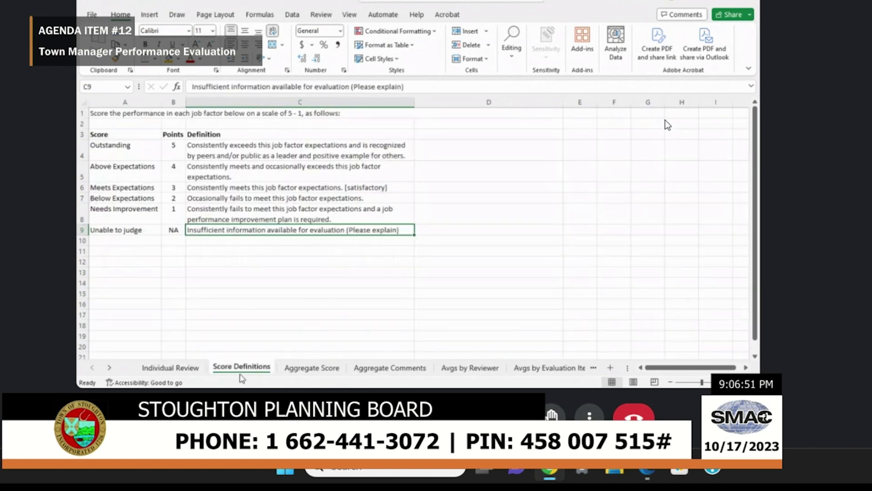
click(173, 209)
scroll(159, 291, up, 2)
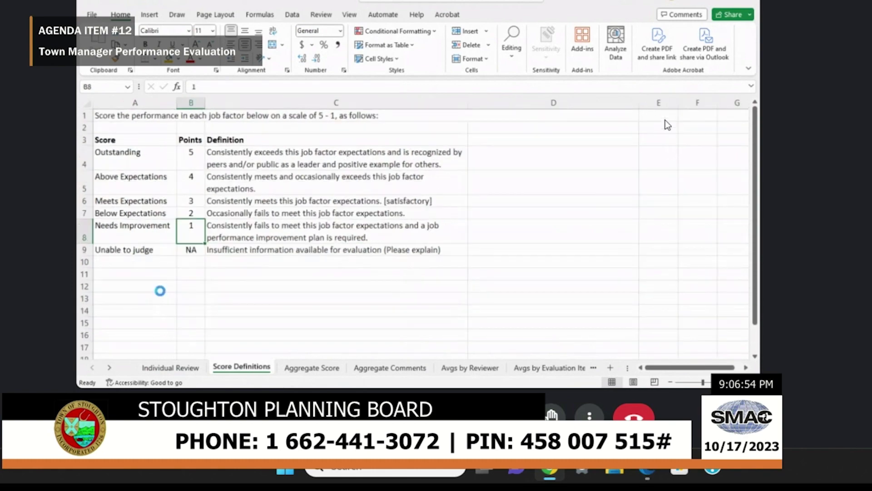
scroll(160, 291, up, 1)
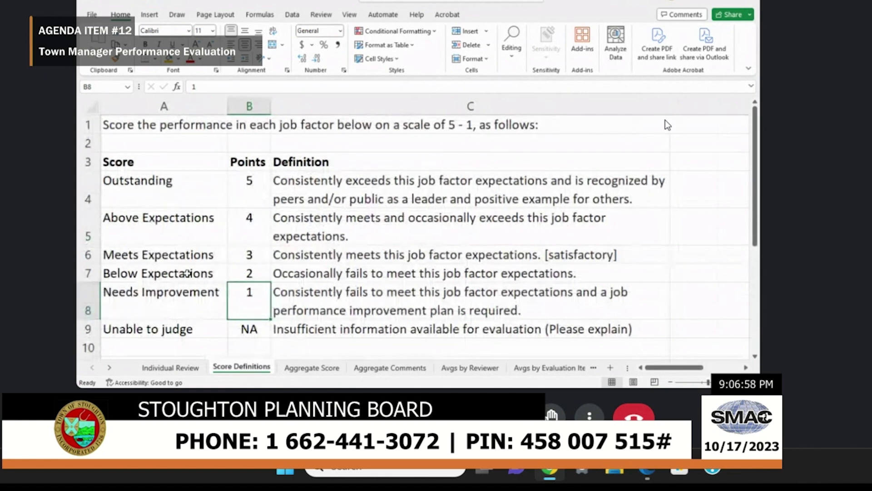
click(156, 182)
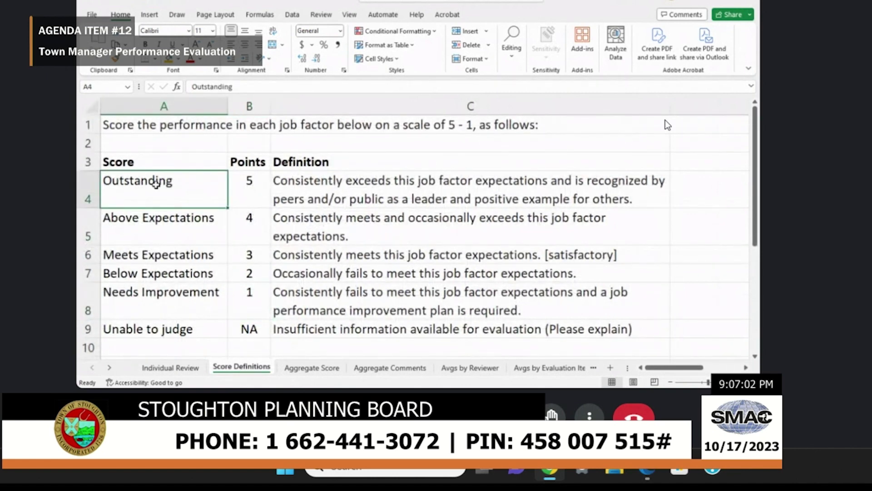
key(Right)
key(Right)
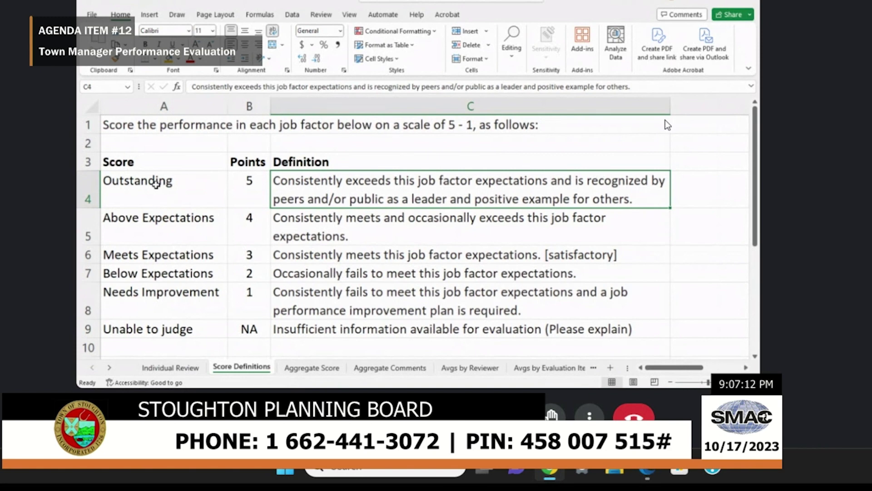
Read the Above, Meets, Below Expectations, Needs Improvement and Unable to judge definitions and points
key(Down)
key(Home)
key(Right)
key(Right)
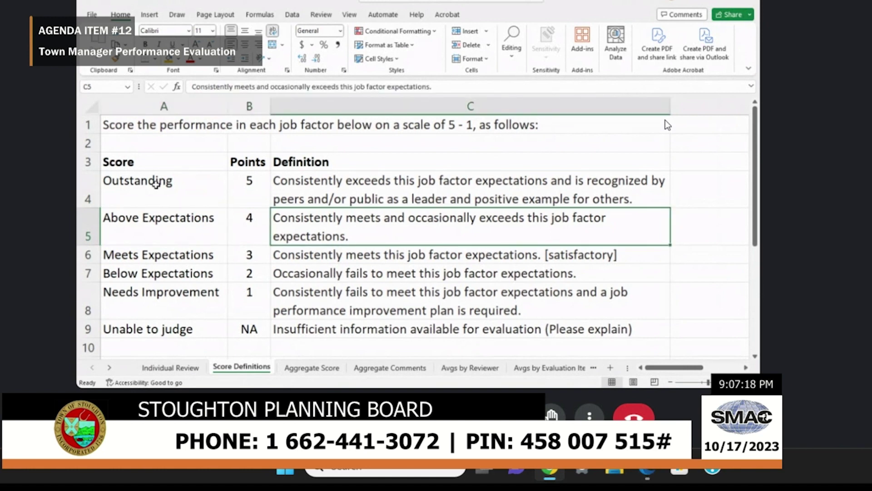
key(Down)
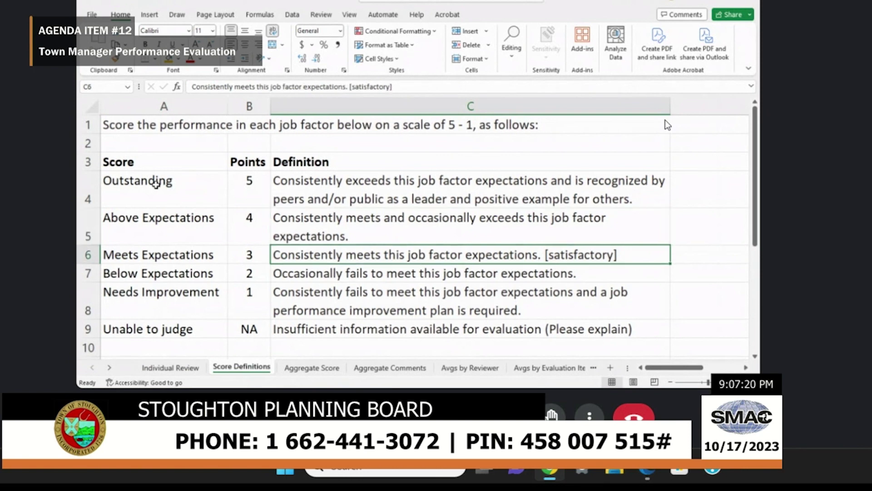
key(Left)
key(Left)
key(Right)
key(Right)
key(Down)
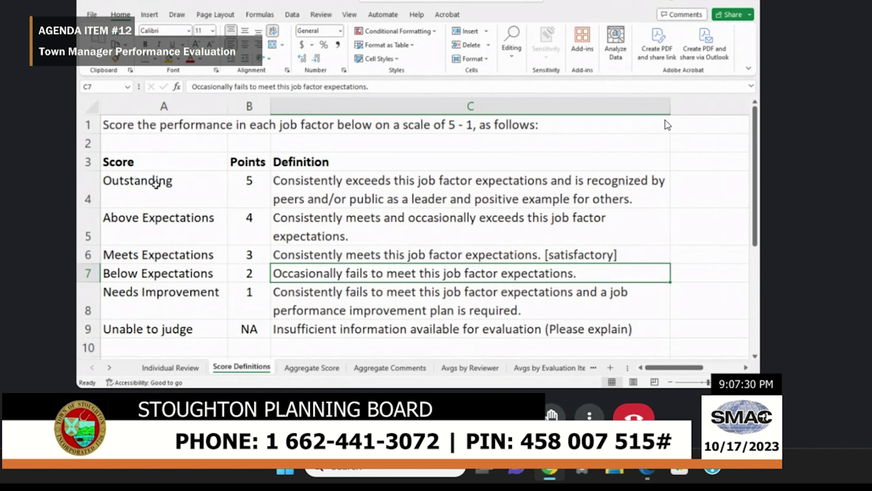
key(Down)
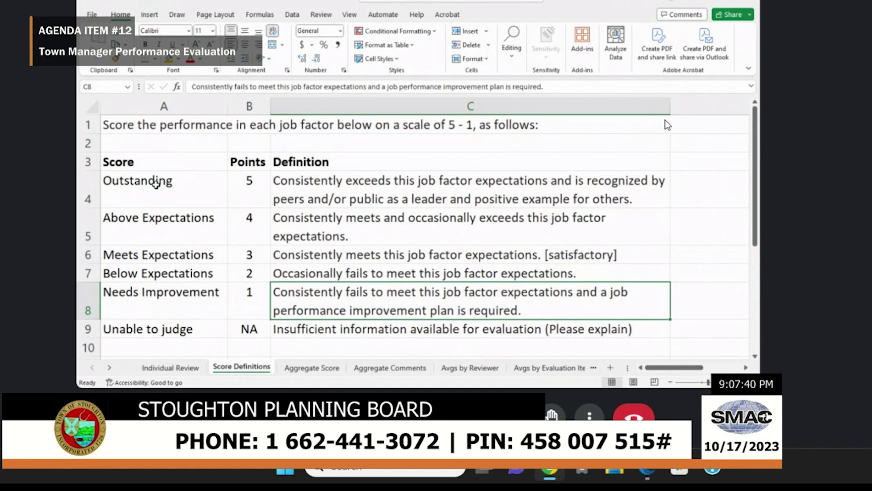
key(Down)
Review the Unable to judge entry and select the 5, 4, 3 and NA point values
key(Left)
key(Left)
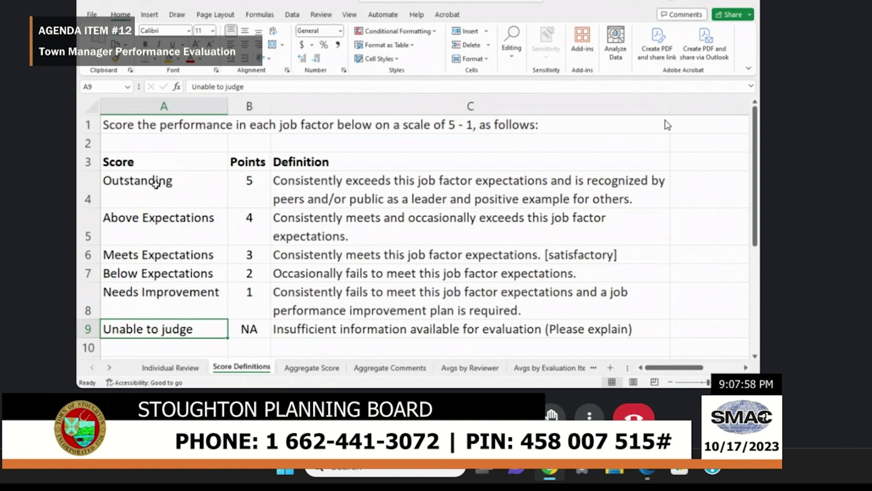
key(Right)
key(Right)
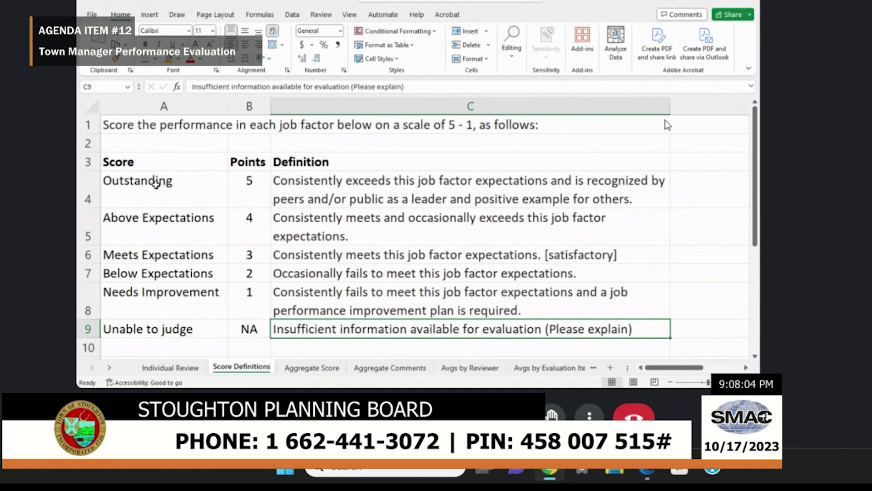
key(Left)
key(Left)
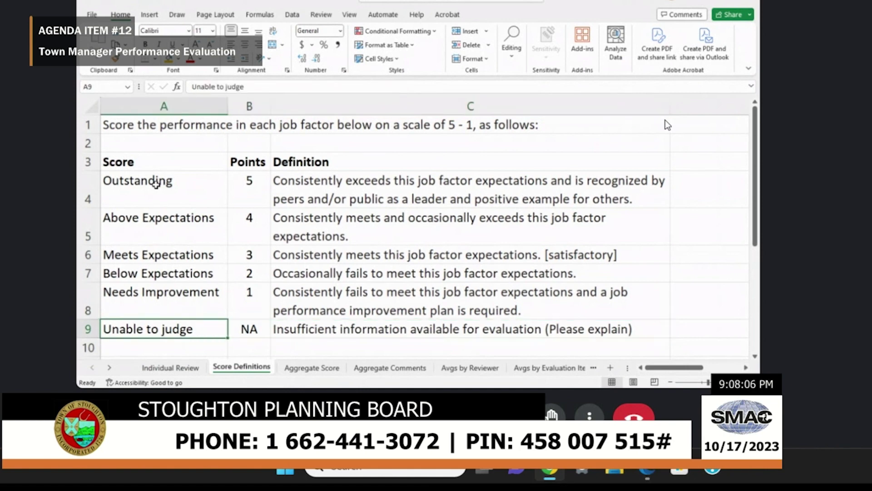
key(Up)
key(Up)
key(Up)
key(Up)
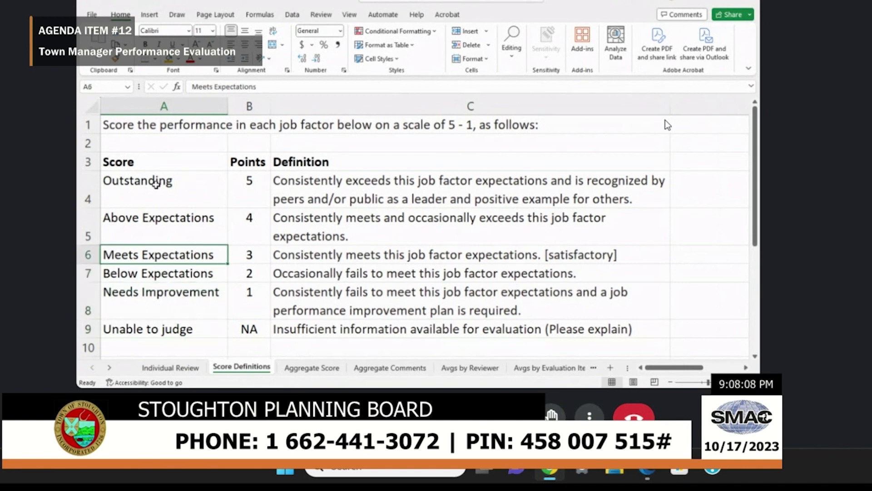
key(Down)
key(Down)
key(Down)
key(Down)
key(Right)
key(Right)
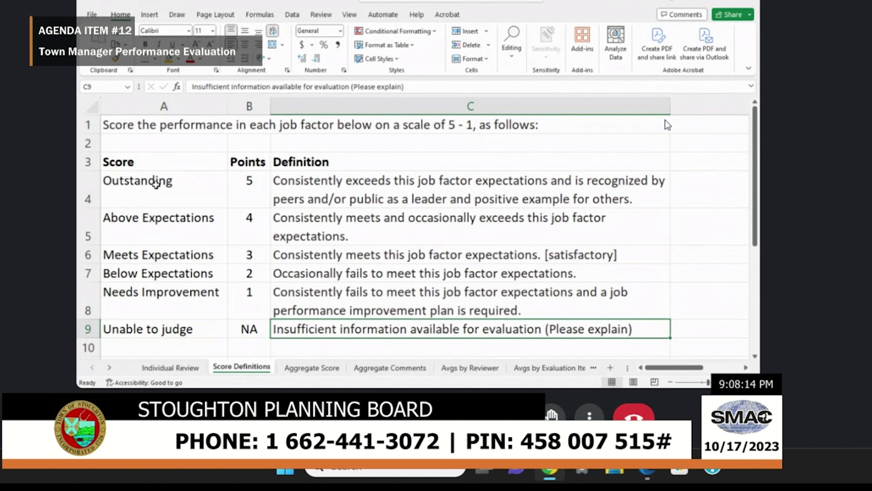
drag(234, 186, 240, 327)
click(241, 329)
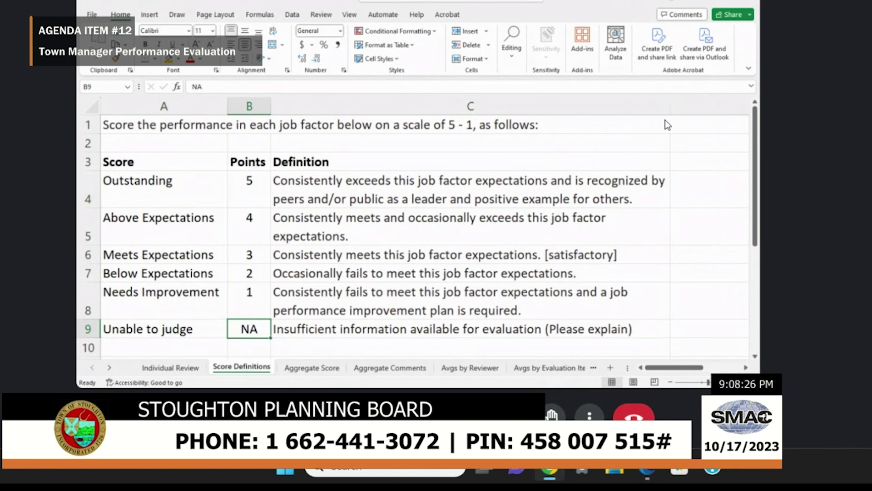
Hide the Individual Review and Score Definitions sheet tabs
right_click(185, 369)
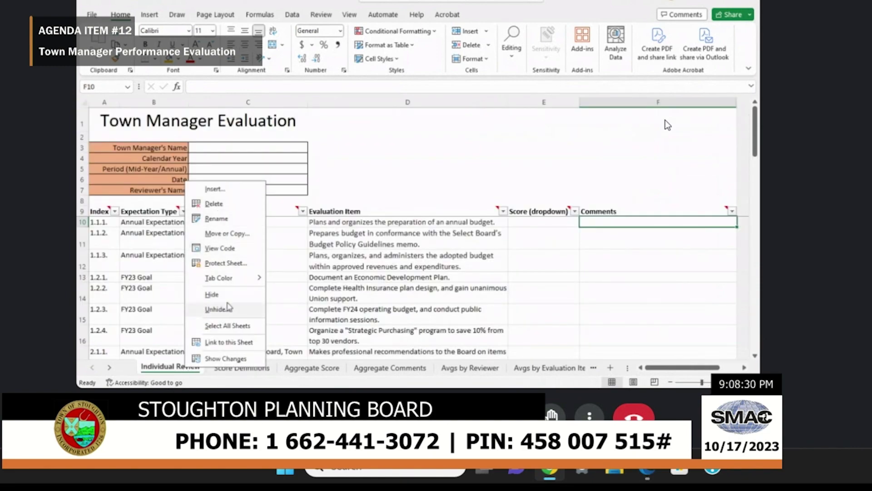
click(212, 295)
right_click(168, 364)
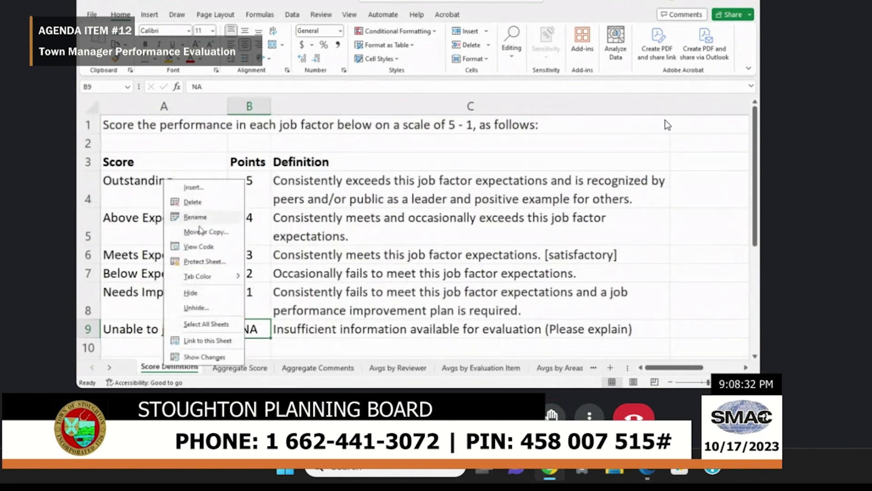
click(194, 292)
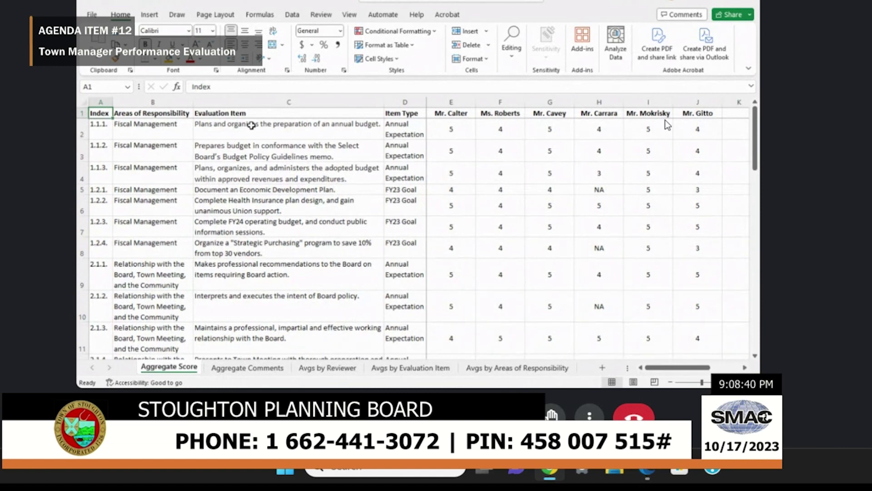
click(160, 123)
key(Right)
key(Right)
key(Right)
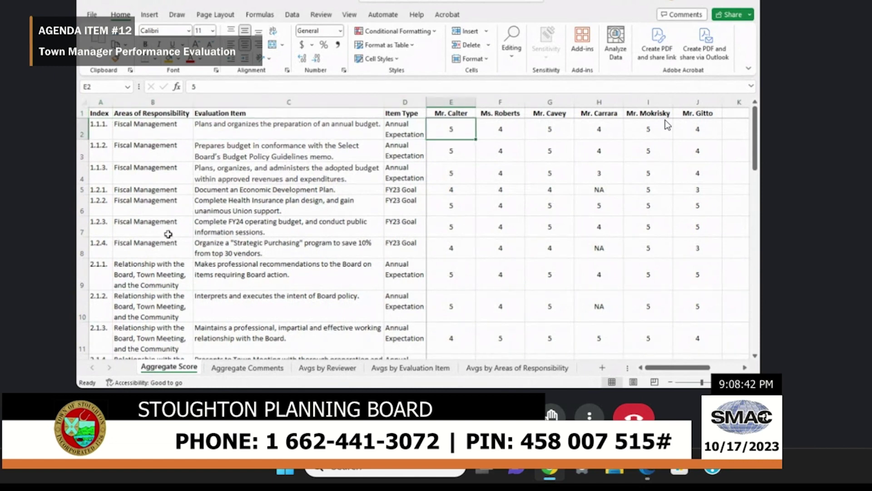
key(Right)
key(Right)
key(Left)
key(Left)
key(Right)
key(Right)
key(Right)
key(Right)
key(Right)
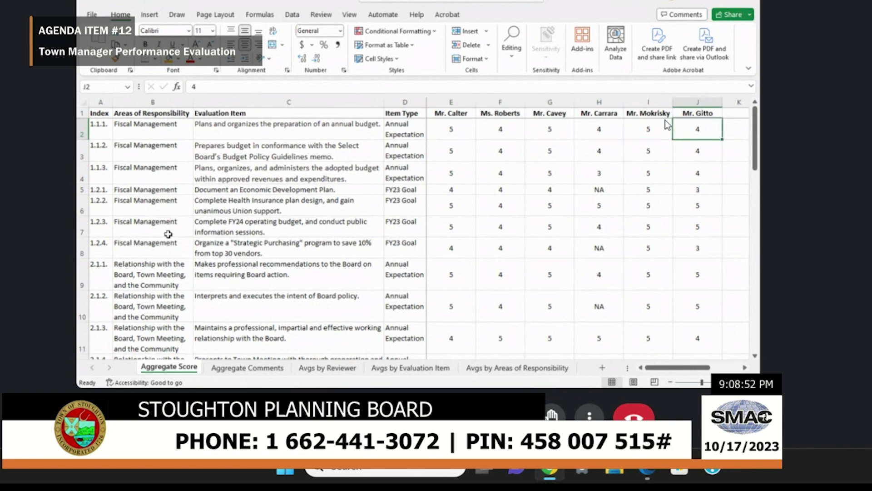
key(Left)
key(Left)
key(Left)
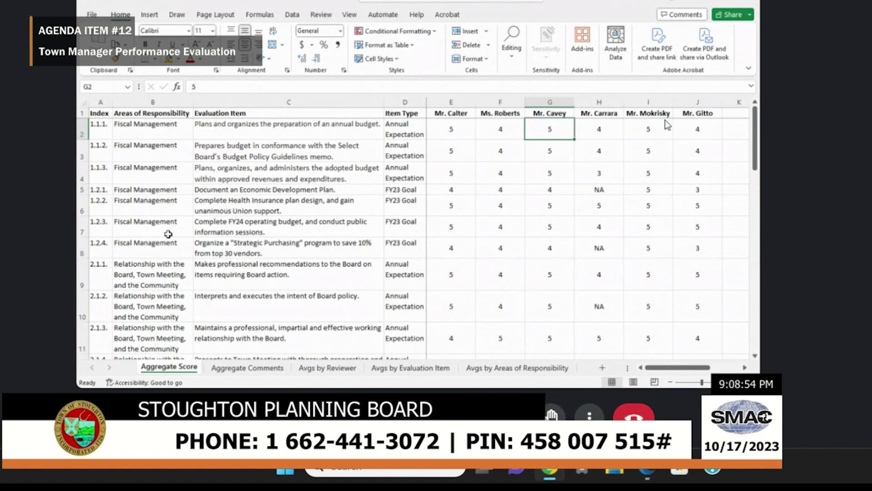
key(Down)
key(Down)
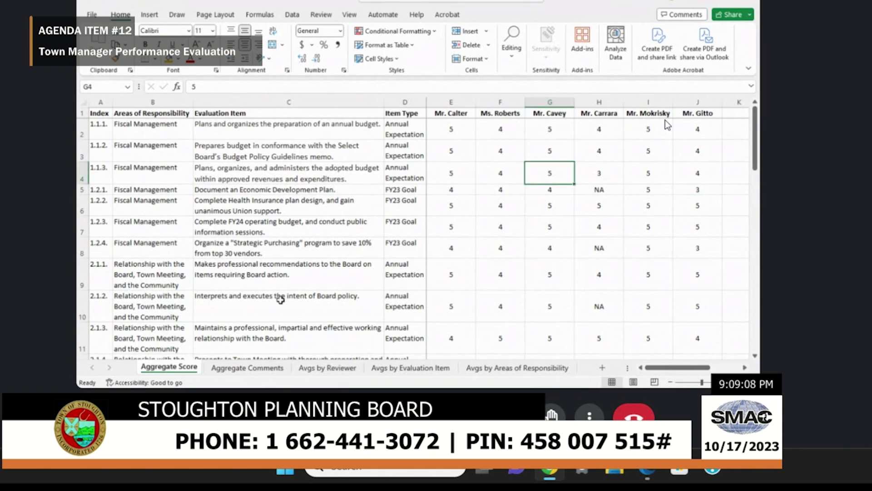
On Aggregate Comments, read the reviewers' comments on item 1.1.1 across the columns
click(256, 368)
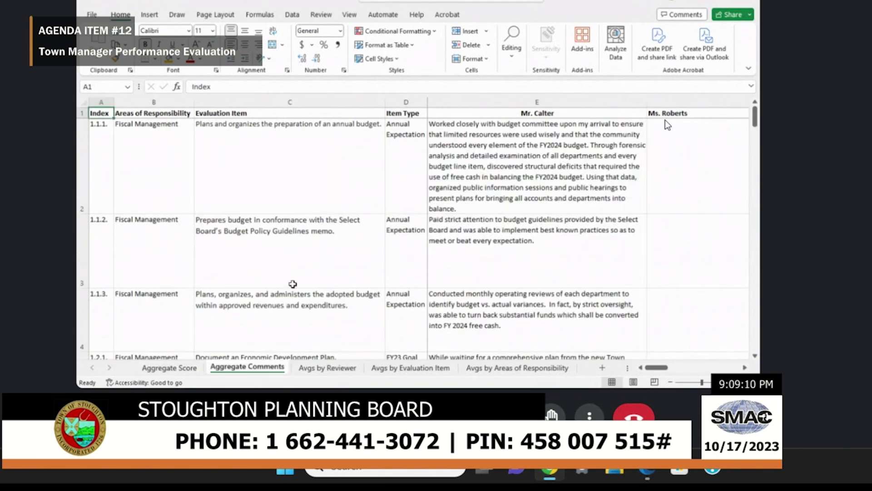
key(Down)
key(Right)
key(Right)
key(Right)
key(Right)
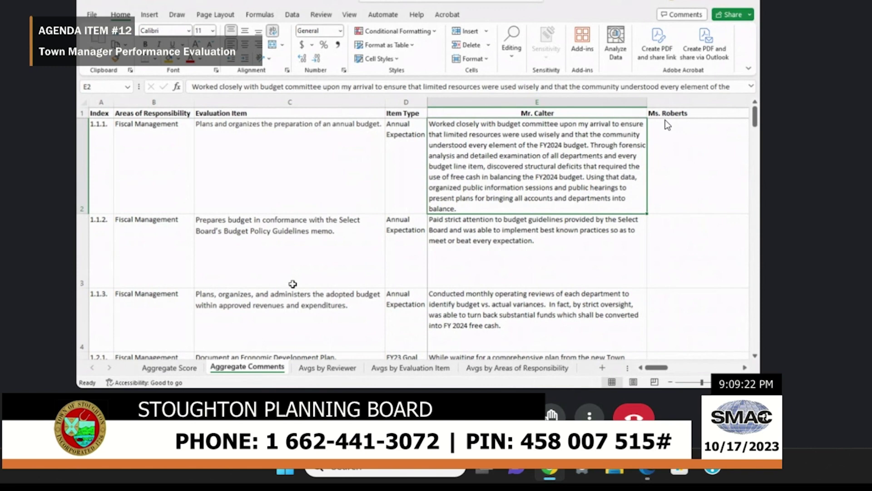
key(Right)
key(Right)
key(Right)
key(Right)
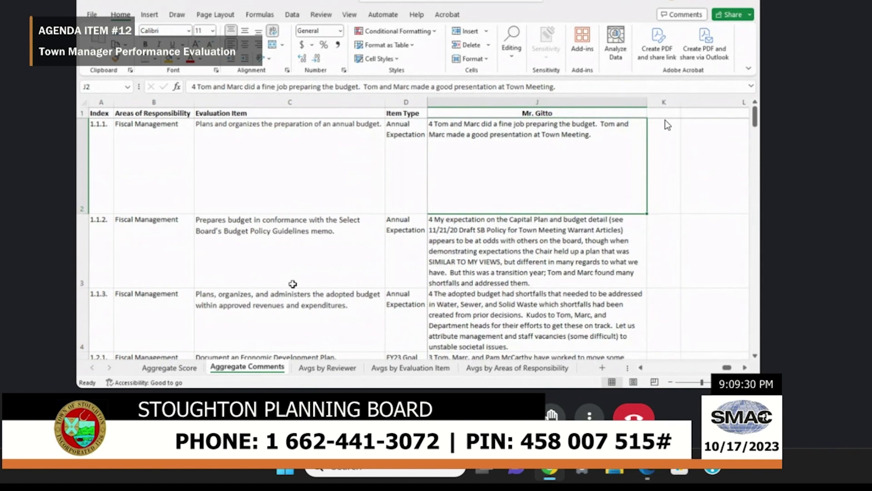
key(Left)
key(Left)
key(Left)
key(Left)
key(Left)
key(Left)
key(Left)
key(Left)
key(Left)
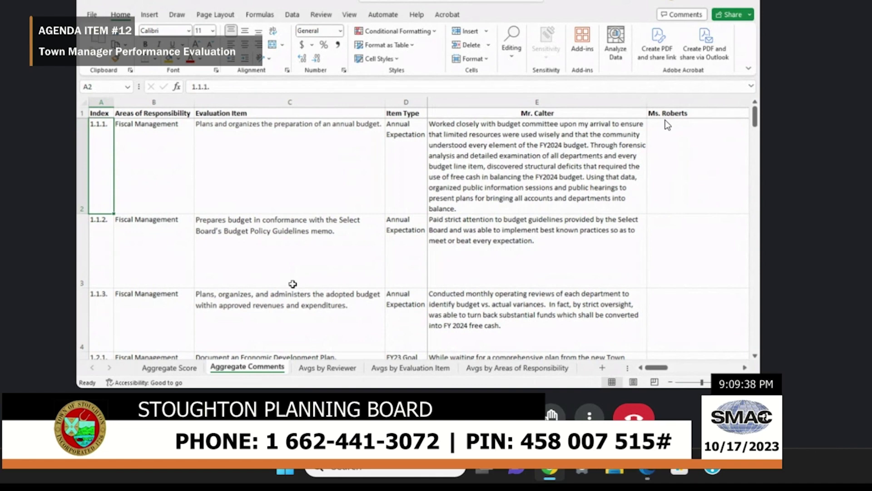
click(315, 372)
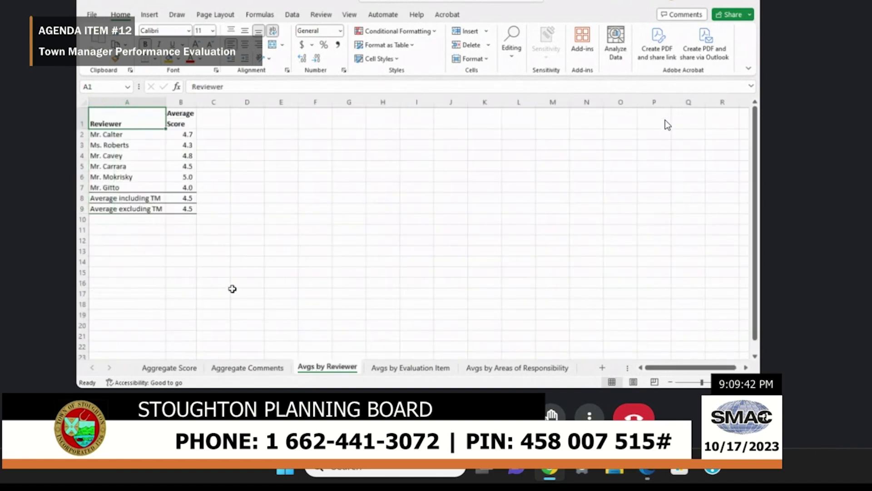
scroll(233, 288, up, 8)
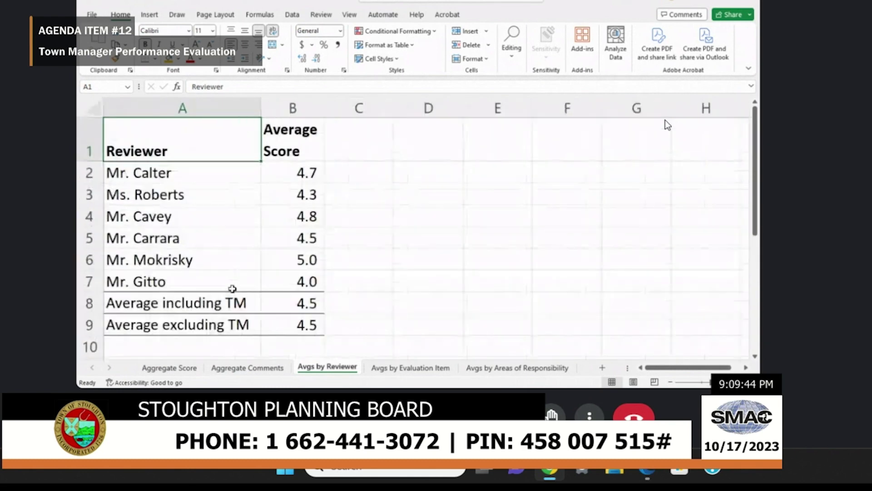
click(419, 248)
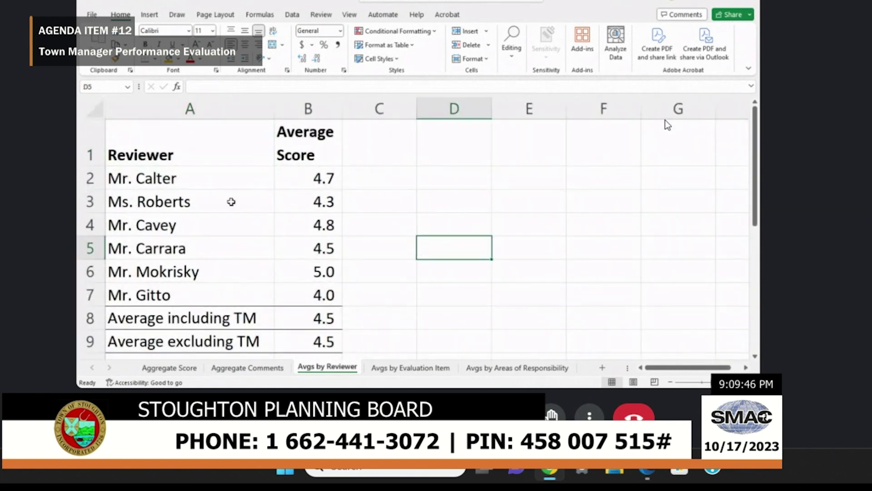
drag(336, 178, 328, 295)
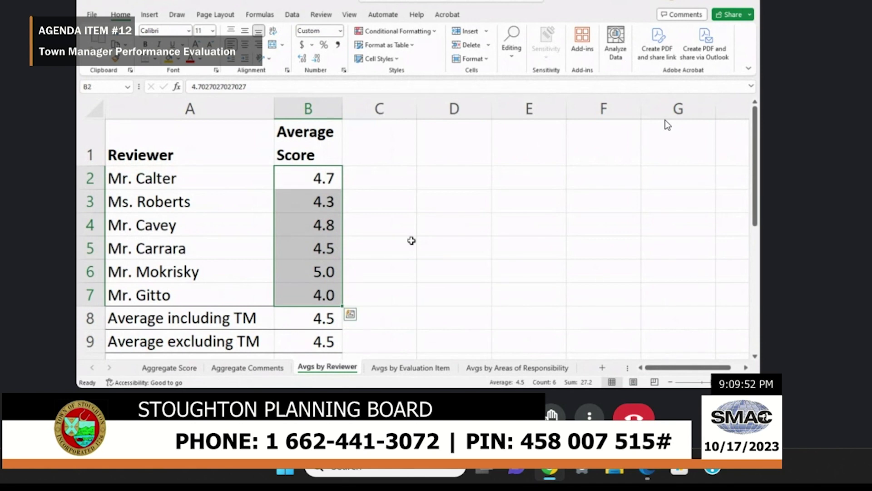
click(398, 225)
click(381, 181)
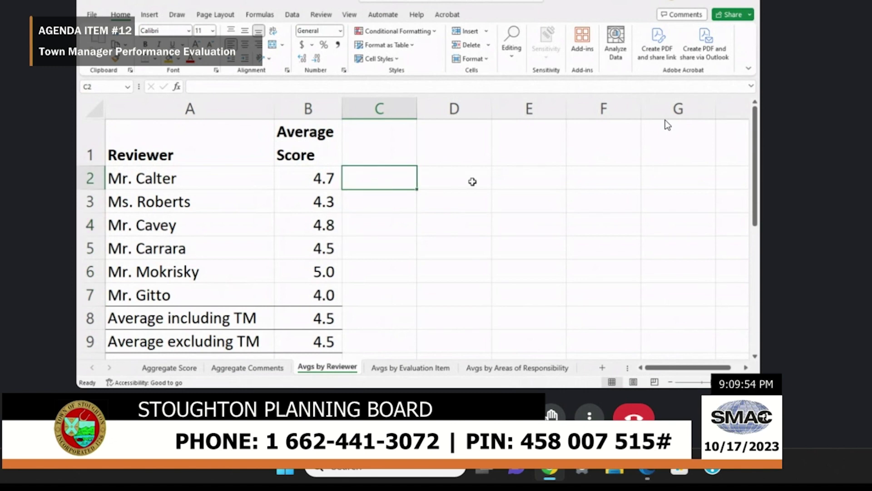
key(Left)
key(Right)
key(Down)
key(Down)
key(Down)
key(Down)
key(Down)
key(Up)
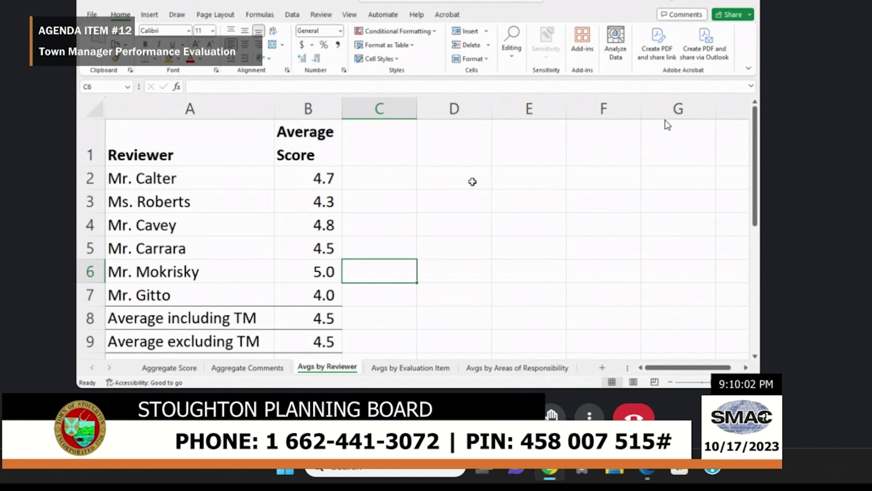
key(Down)
key(Down)
key(Left)
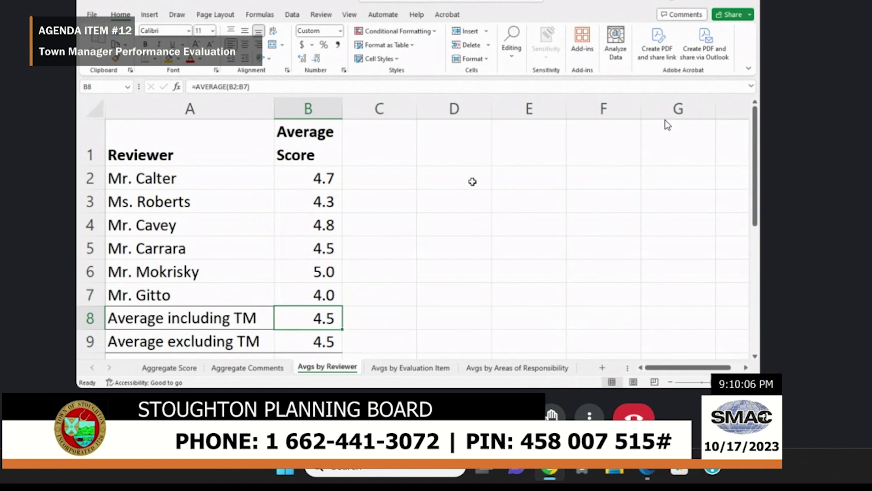
key(Down)
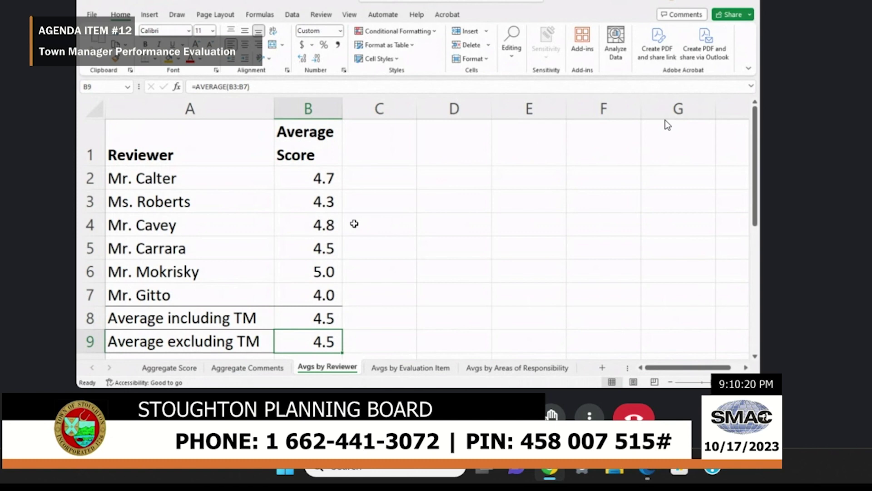
On Avgs by Evaluation Item, turn on header filters and filter the Index column by orange cell color
click(400, 369)
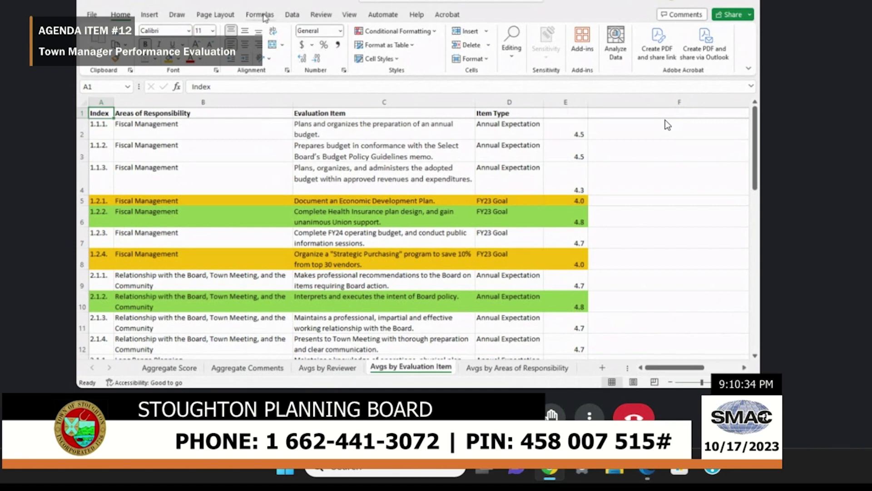
click(293, 15)
click(425, 43)
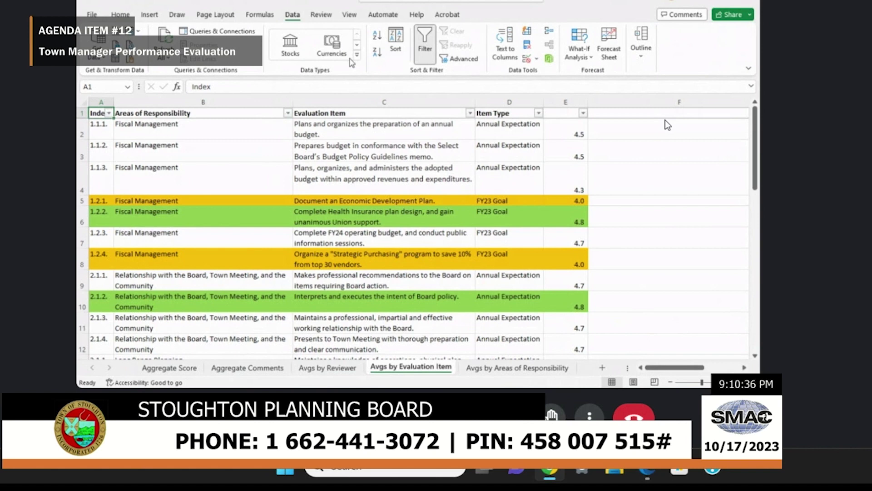
click(109, 112)
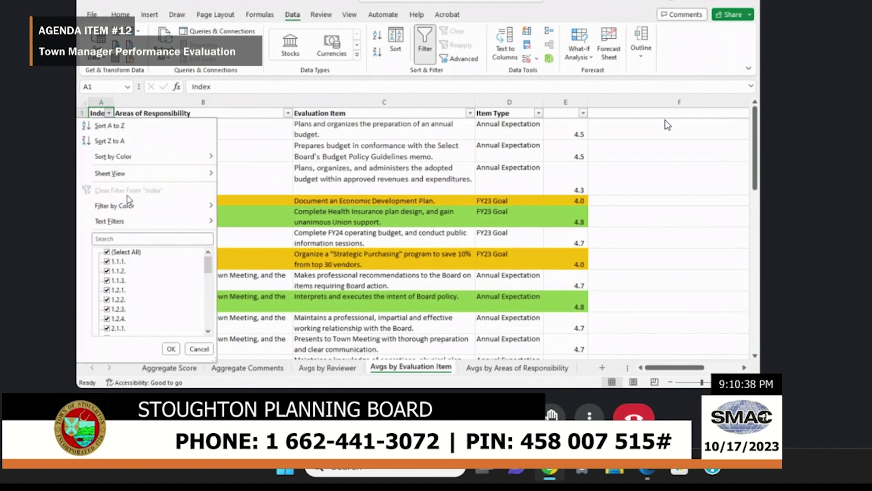
mouse_move(191, 207)
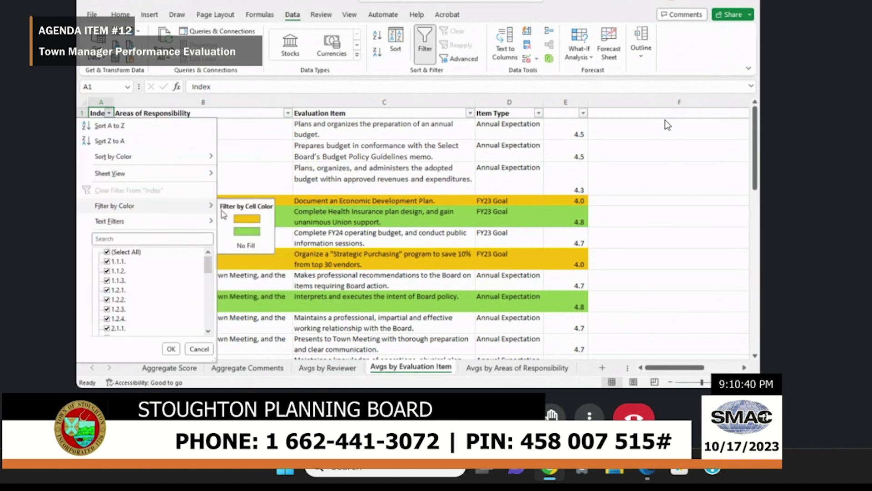
click(245, 219)
click(253, 188)
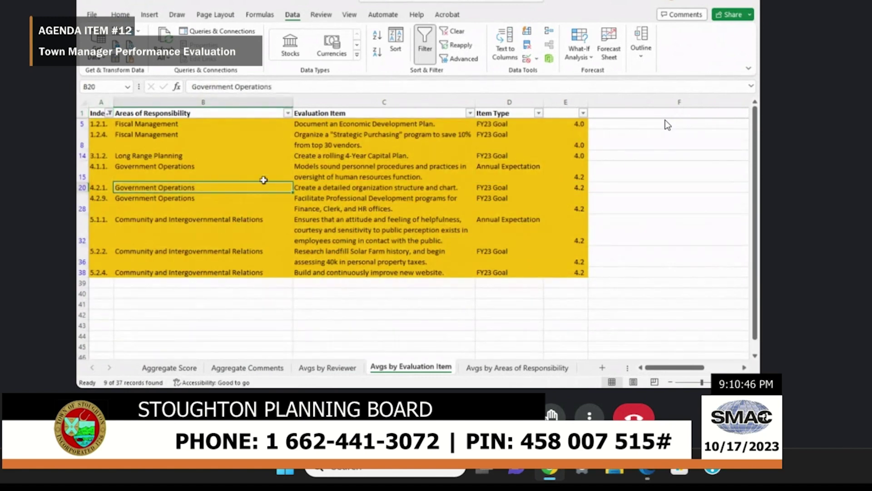
drag(564, 125, 563, 273)
click(602, 138)
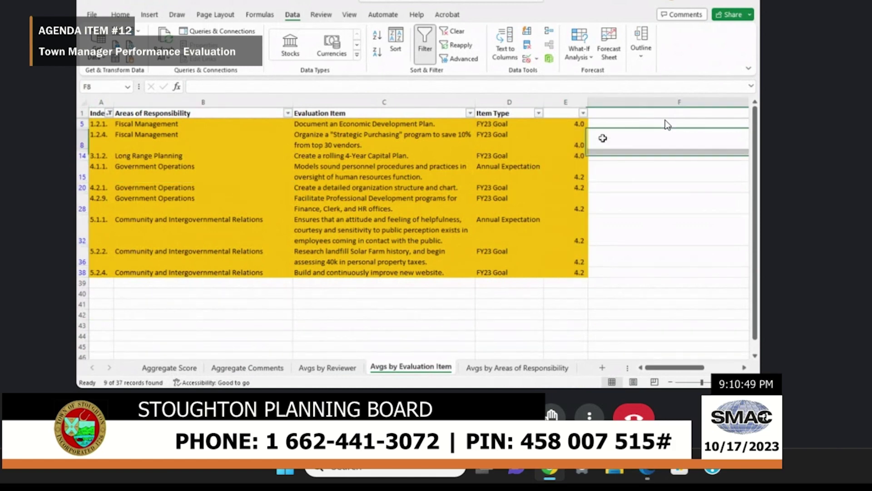
click(556, 126)
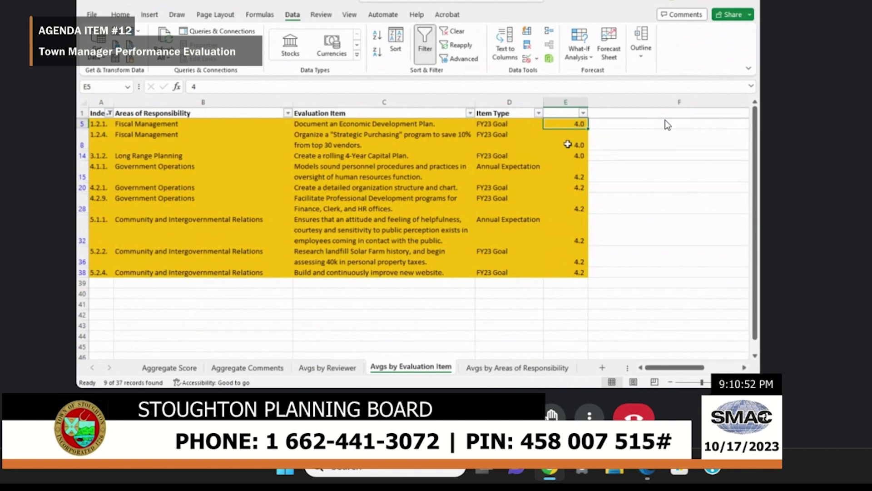
click(568, 272)
drag(564, 123, 562, 273)
click(342, 285)
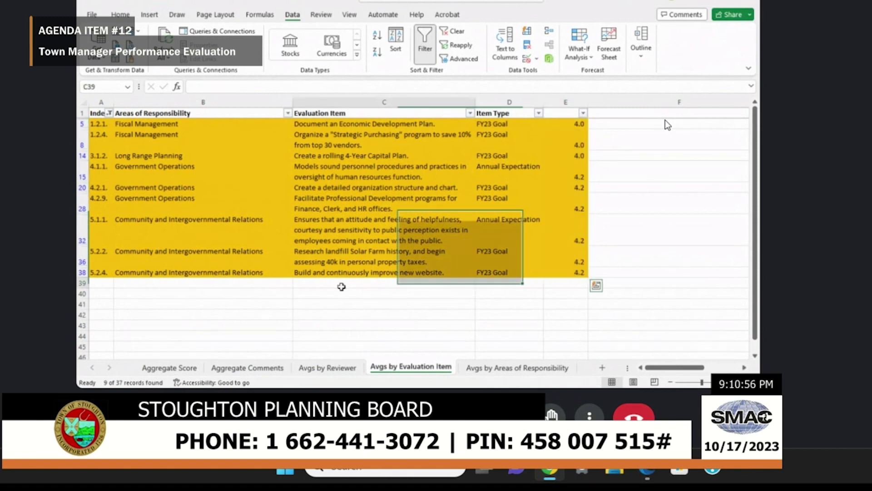
key(Up)
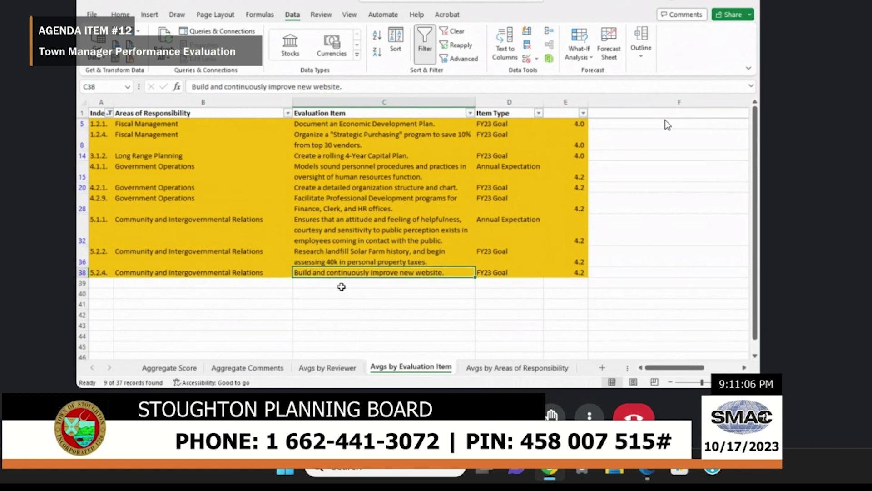
key(Up)
key(Up)
key(Up)
key(Up)
key(Up)
key(Up)
key(Up)
key(Up)
key(Up)
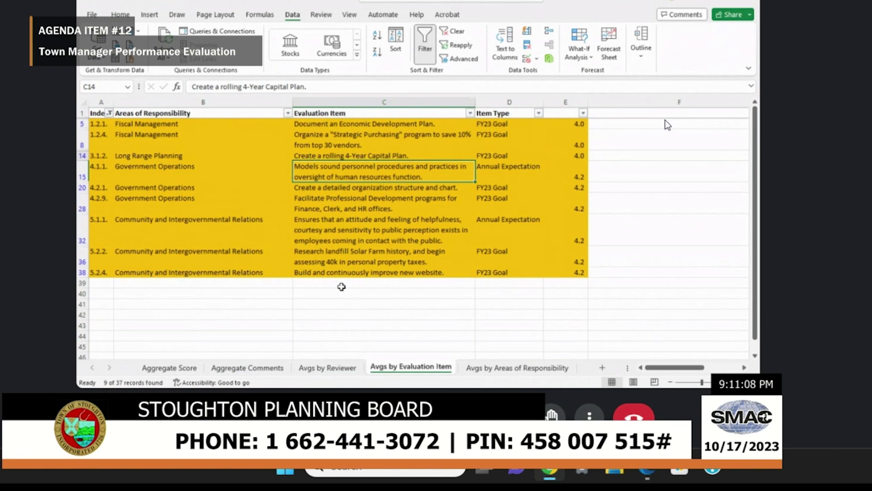
key(Down)
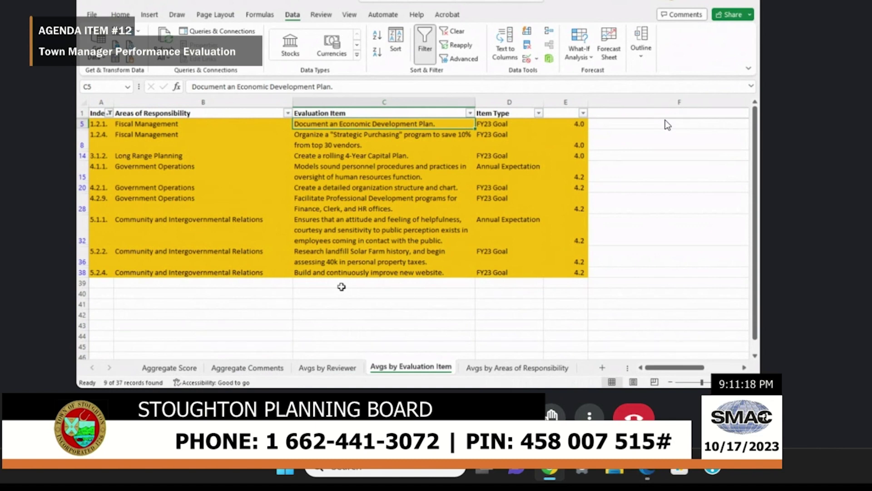
key(Down)
key(Up)
key(Down)
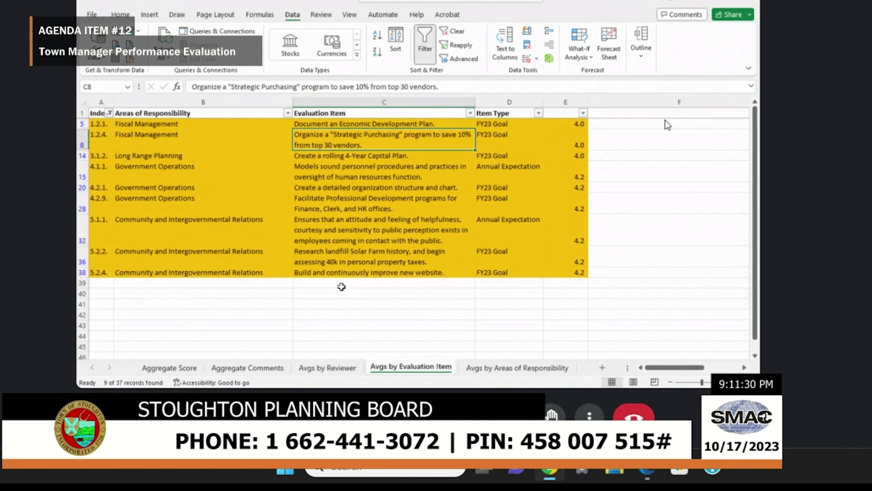
key(Down)
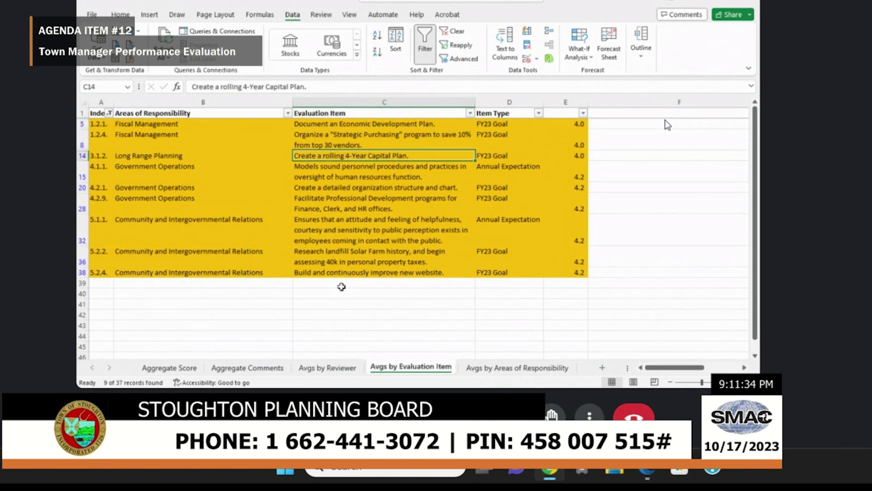
key(Down)
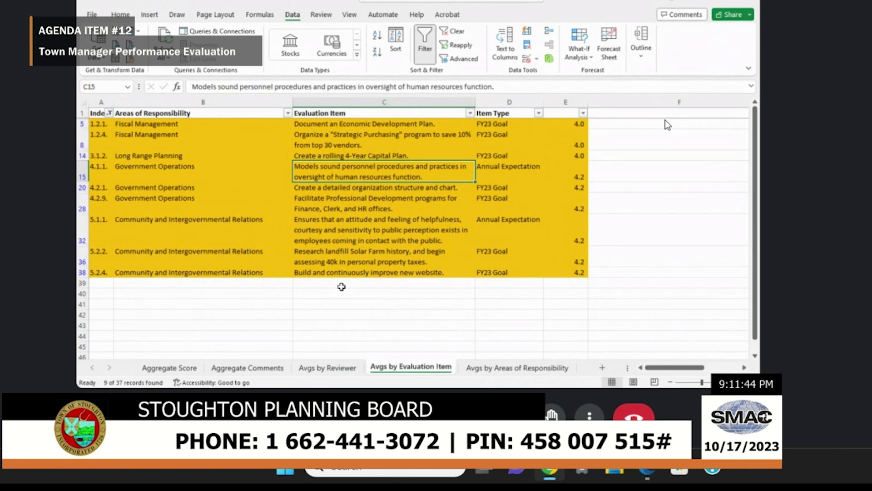
key(Down)
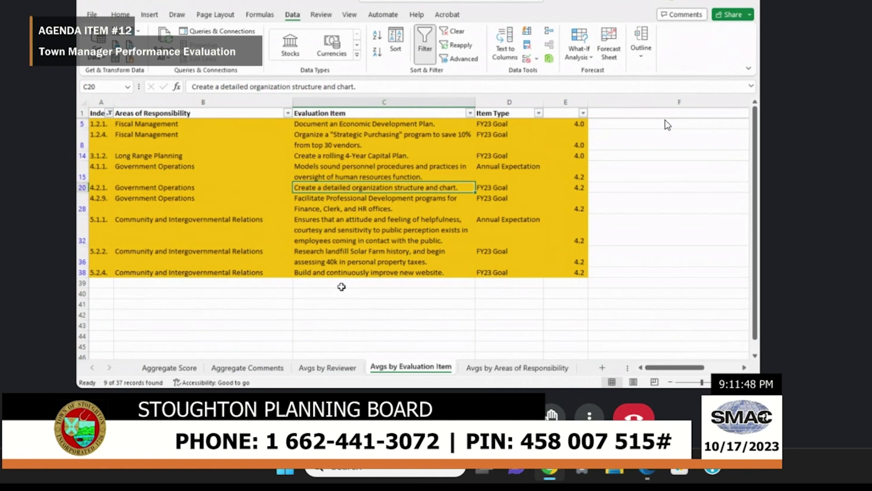
key(Down)
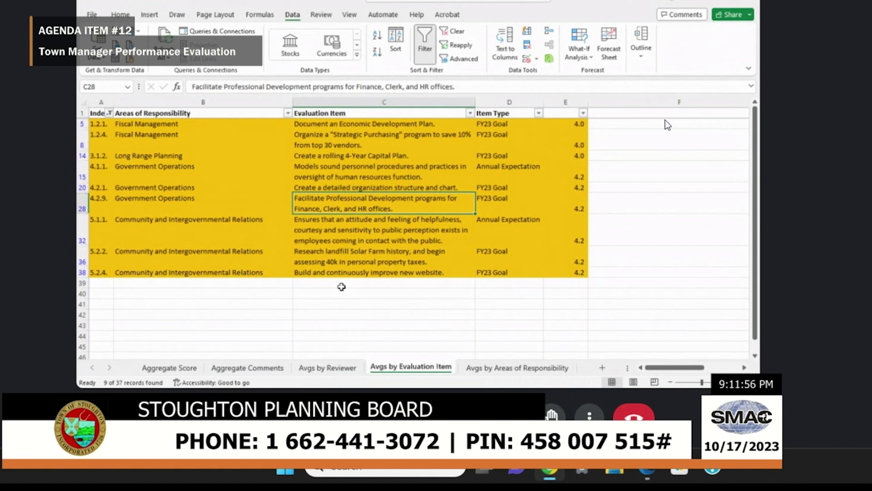
key(Down)
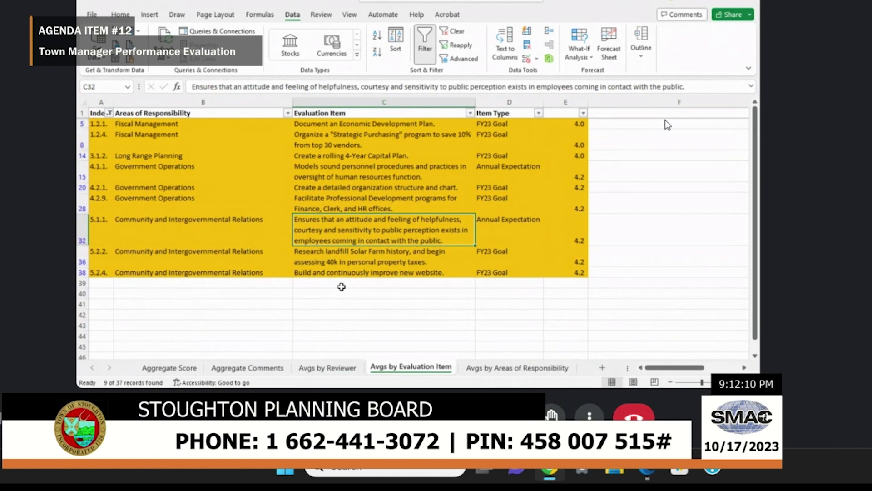
key(Down)
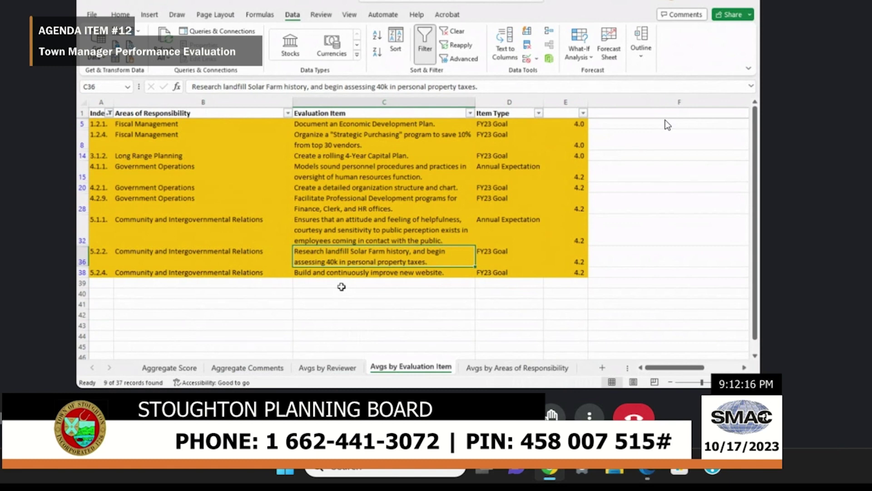
key(Down)
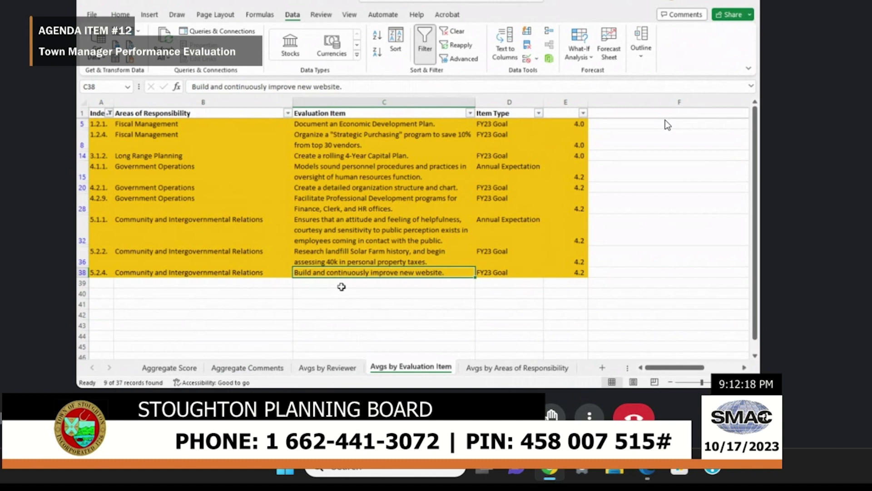